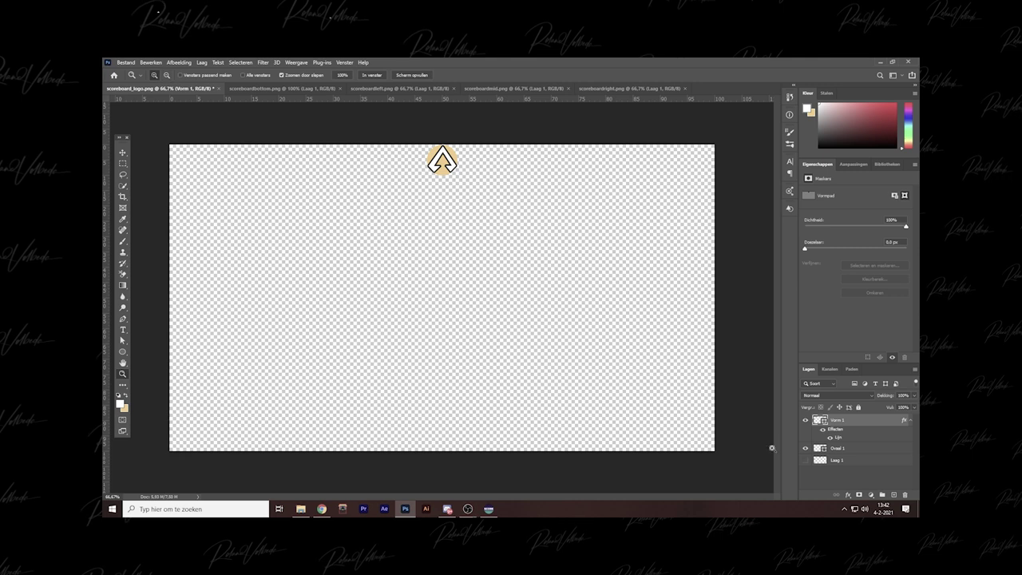
# Step: Give the logo's Ovaal 1 circle a pinkish preset Gradient Overlay
pyautogui.click(837, 448)
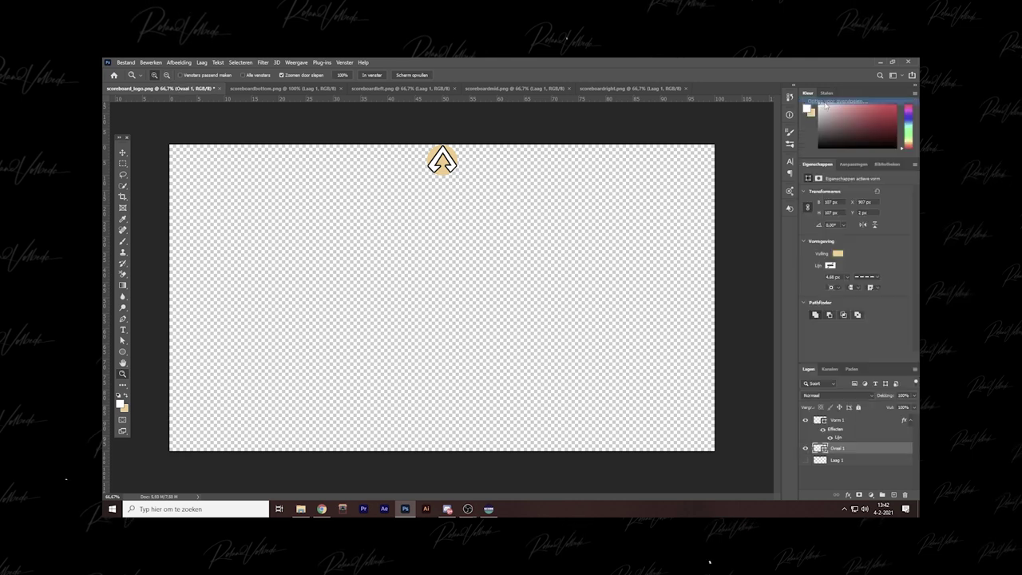
pyautogui.doubleClick(870, 448)
pyautogui.click(523, 421)
pyautogui.click(674, 348)
pyautogui.click(721, 264)
pyautogui.click(719, 287)
pyautogui.click(883, 231)
pyautogui.click(807, 310)
# Step: In scoreboardleft.png, add a Color Overlay to the left piece and start choosing its colour
pyautogui.click(284, 87)
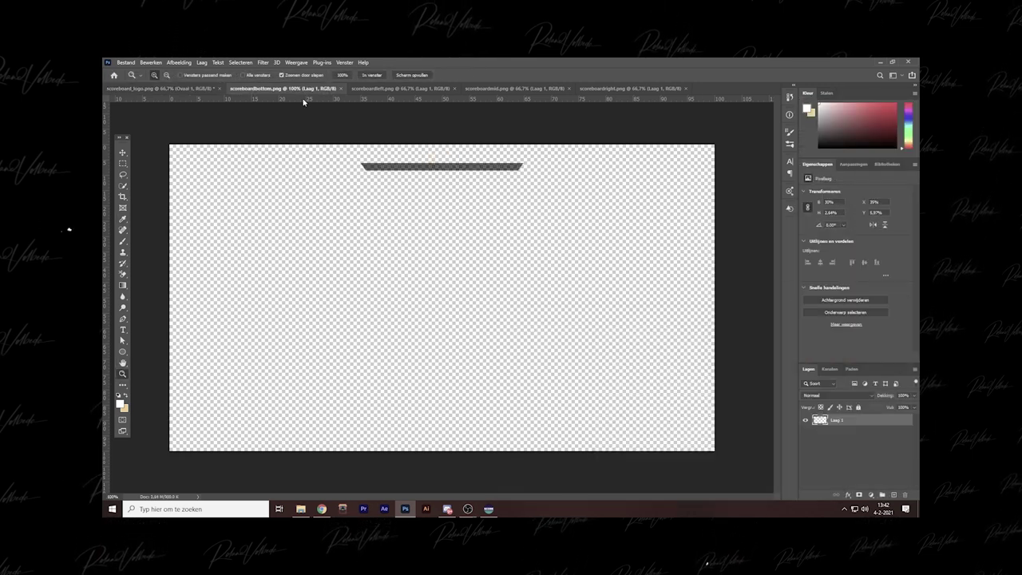
pyautogui.click(403, 88)
pyautogui.doubleClick(871, 420)
pyautogui.click(504, 409)
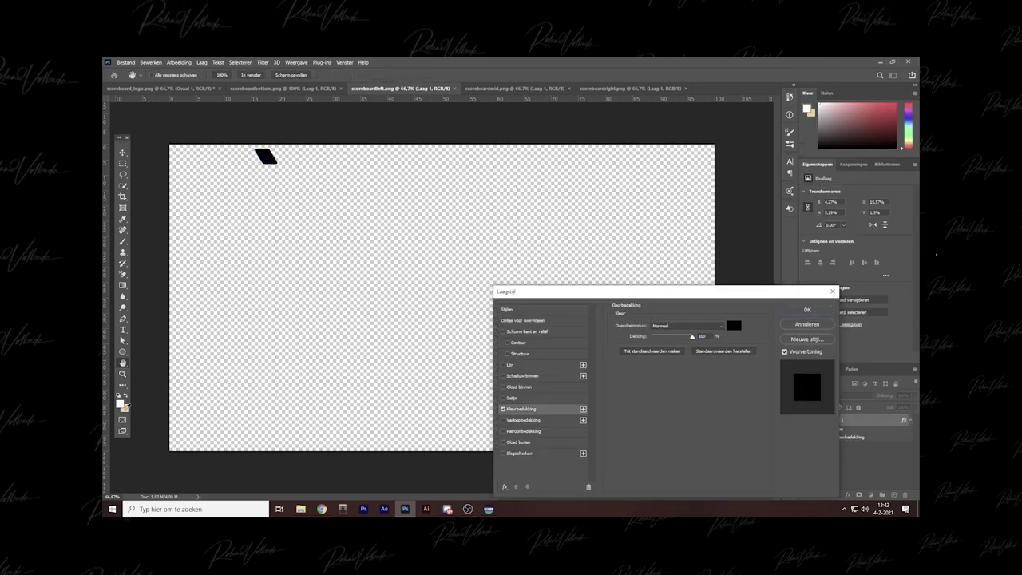
pyautogui.click(733, 325)
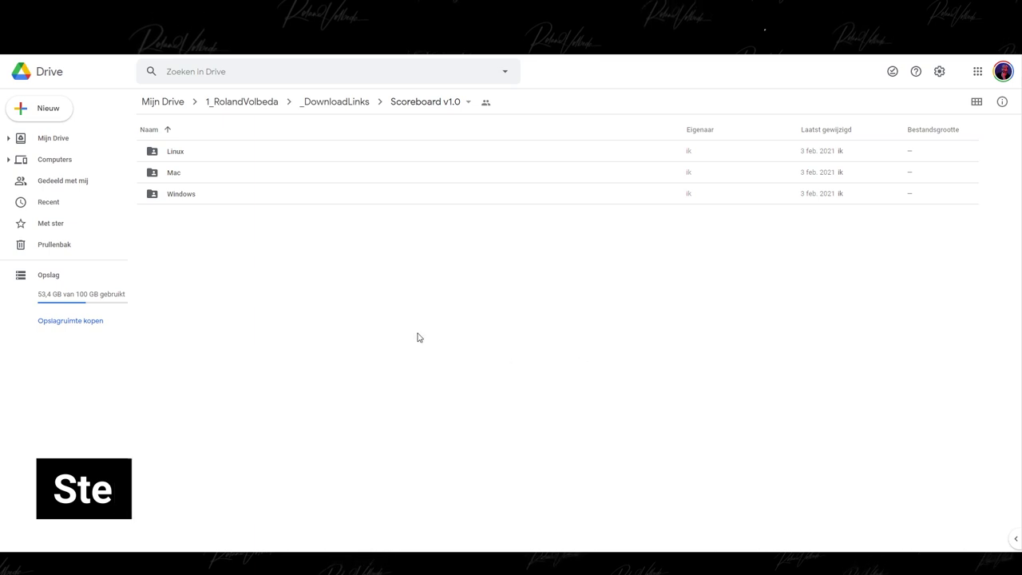
# Step: Download Scoreboard v1.0's Windows folder from Google Drive and save the zip to disk
pyautogui.click(203, 197)
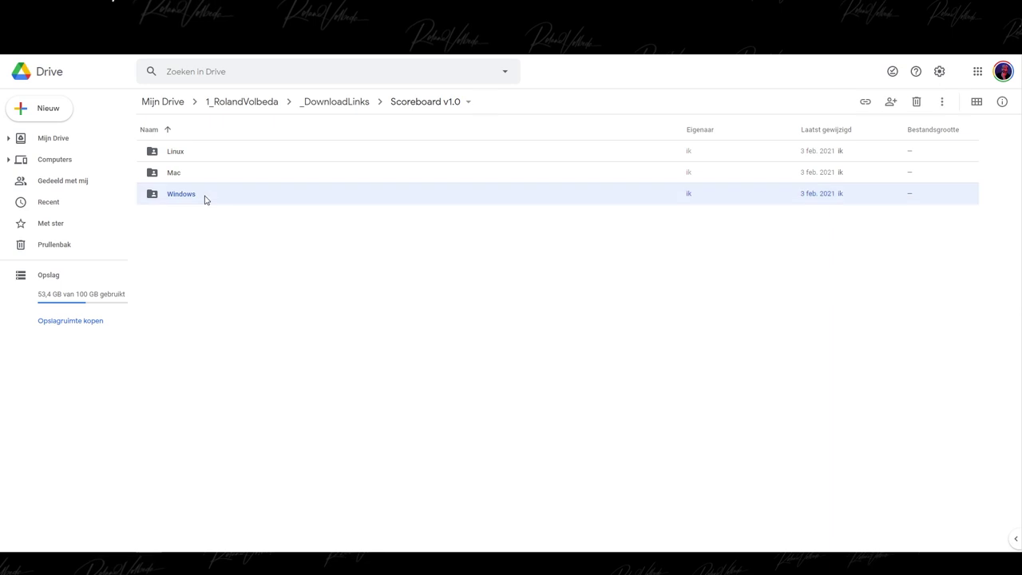
pyautogui.rightClick(204, 198)
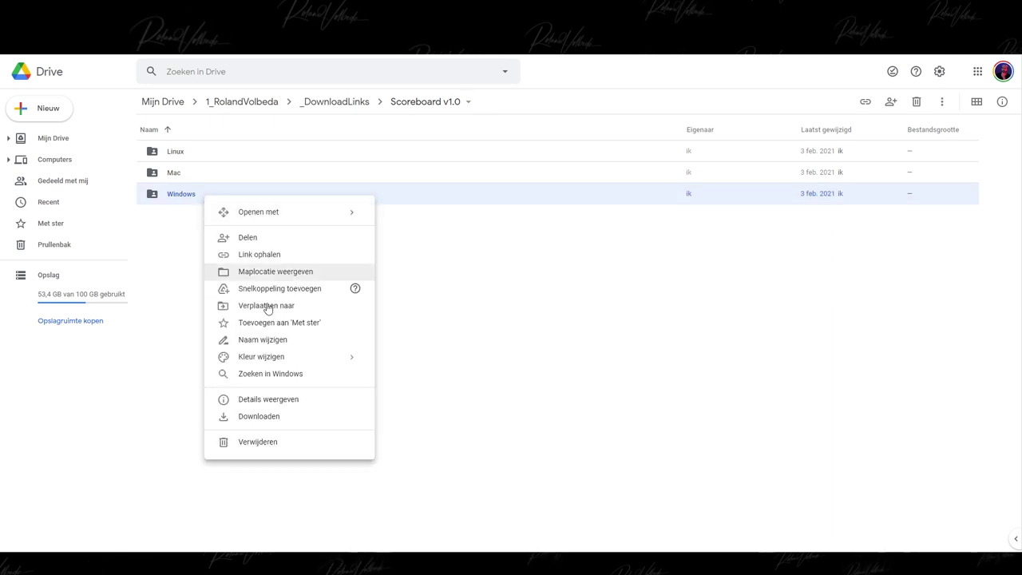
pyautogui.click(267, 415)
pyautogui.click(661, 410)
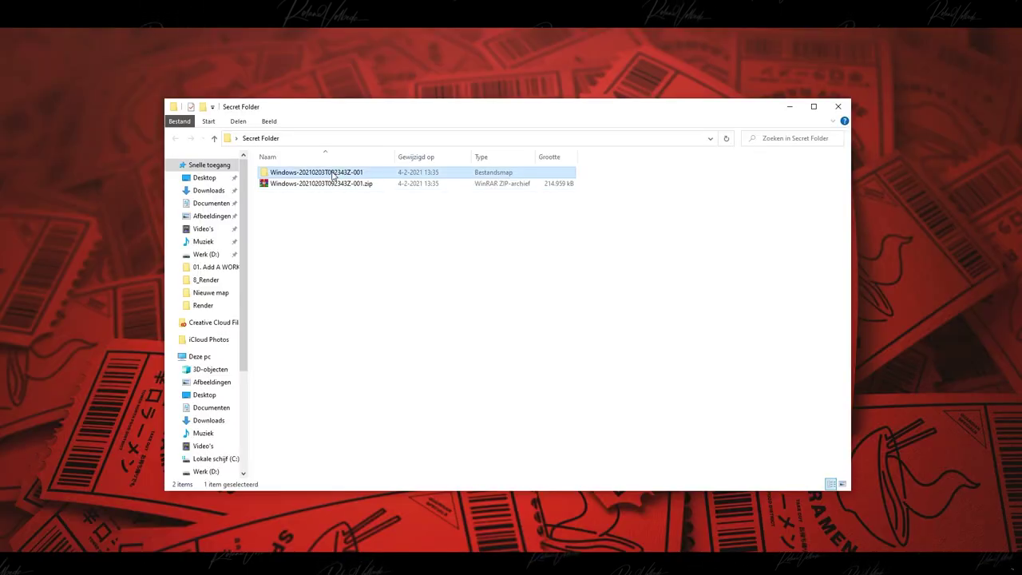
# Step: Open the extracted Windows folder and point out importantFiles, overlay and scoreboard.exe
pyautogui.doubleClick(333, 172)
pyautogui.doubleClick(332, 177)
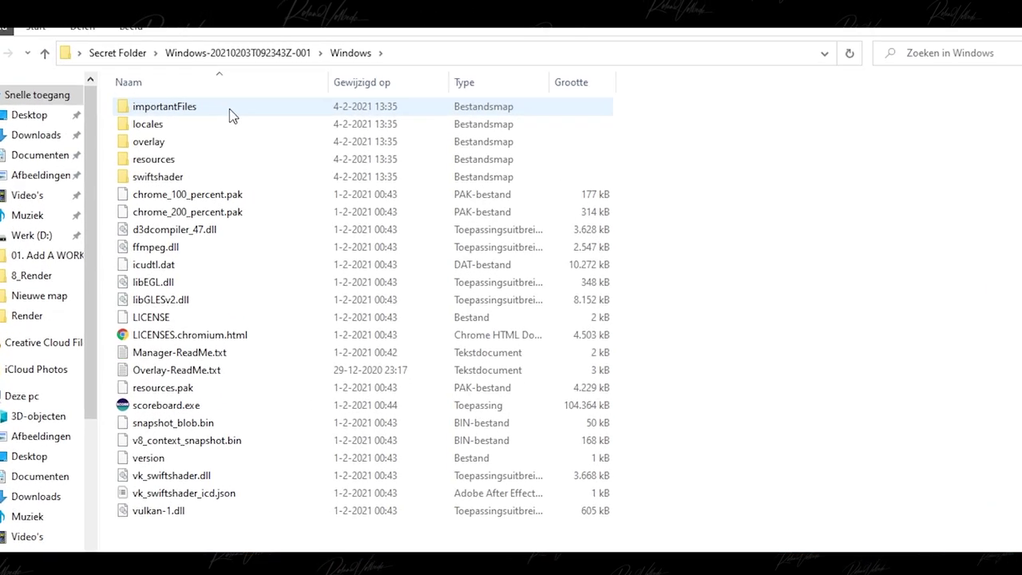
pyautogui.click(176, 79)
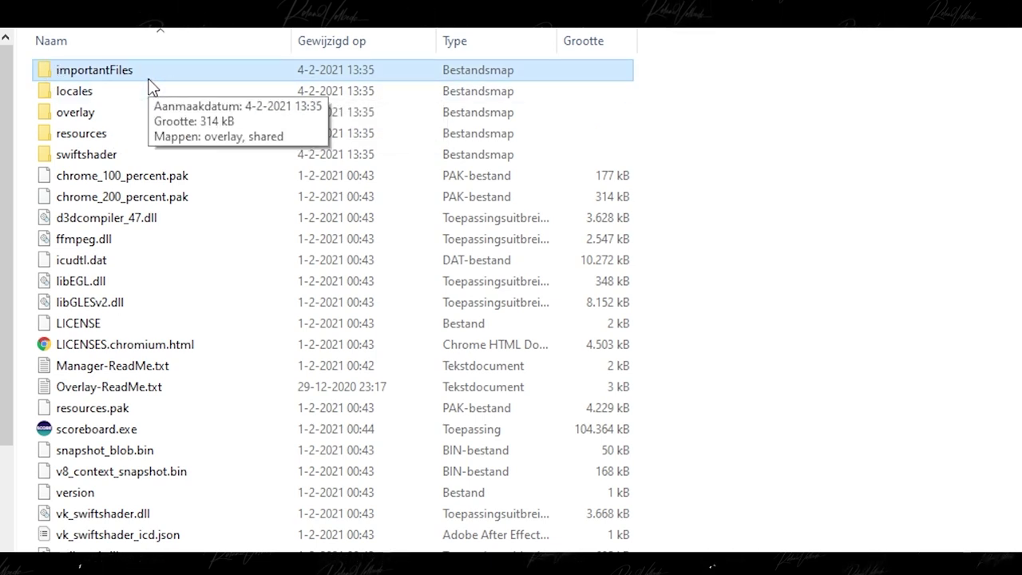
pyautogui.click(118, 118)
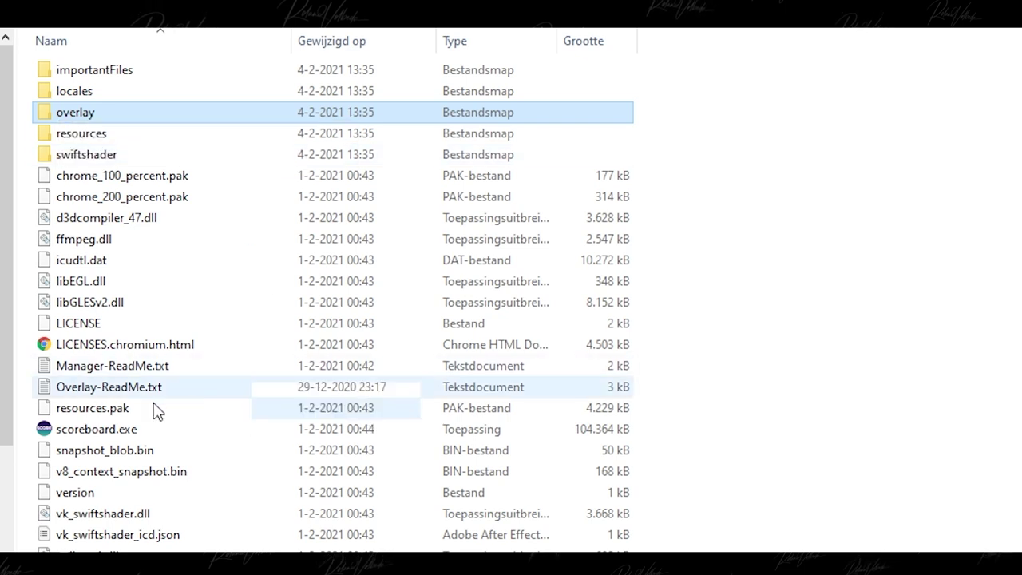
pyautogui.click(154, 432)
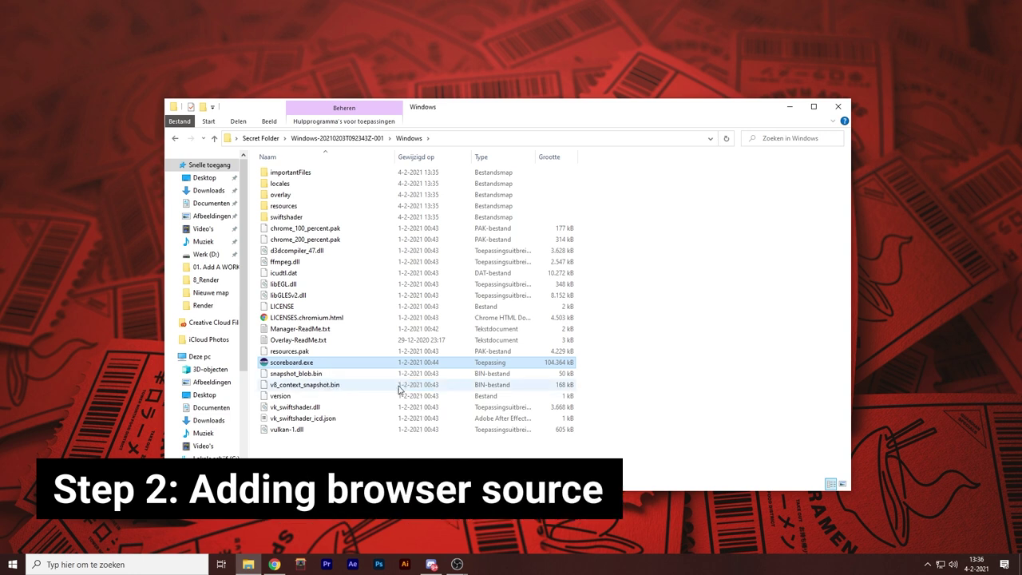
# Step: In OBS, add a new Browser source named Scoreboard Overlay
pyautogui.moveTo(457, 567)
pyautogui.click(419, 519)
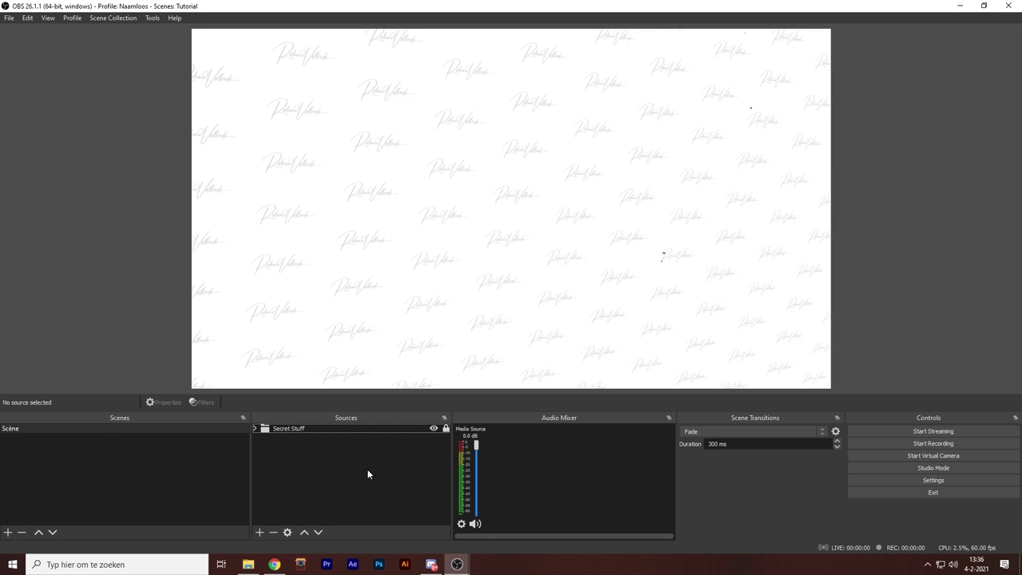
pyautogui.click(260, 532)
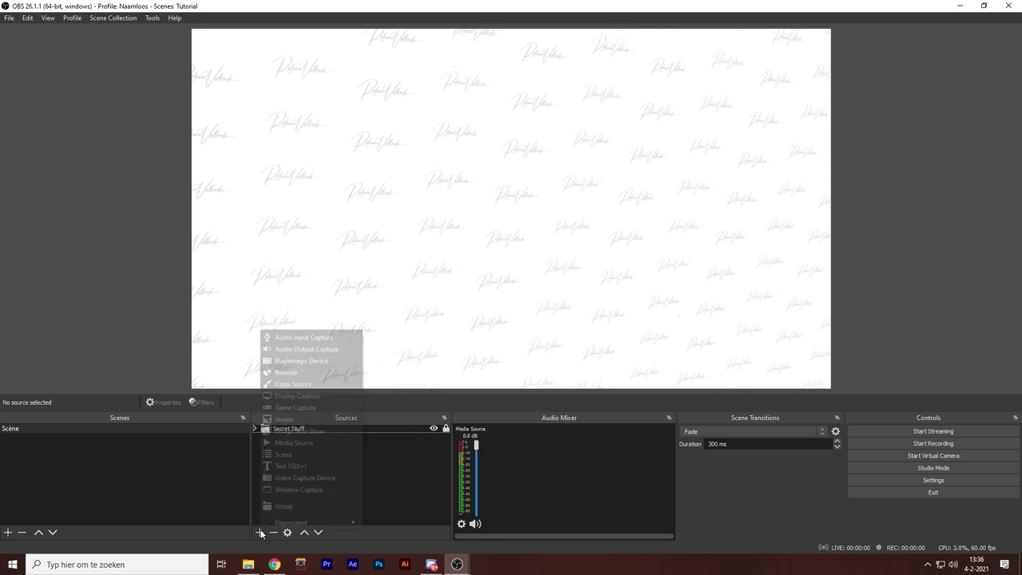
pyautogui.click(292, 373)
pyautogui.write('Scoreboard Overlay')
pyautogui.click(541, 354)
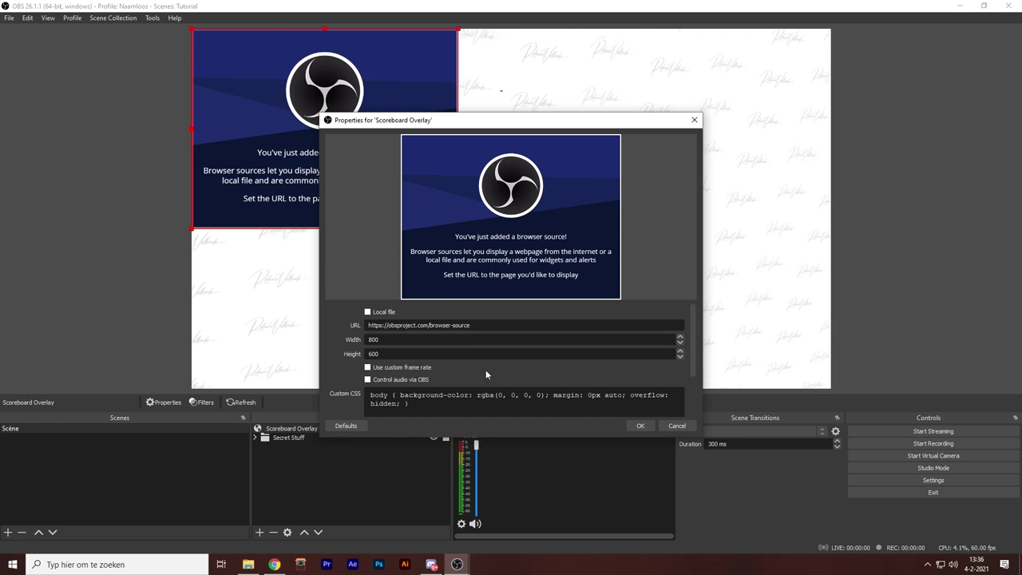
# Step: Point the source to local file overlay/scoreboard.html and set its width to 1920
pyautogui.click(368, 312)
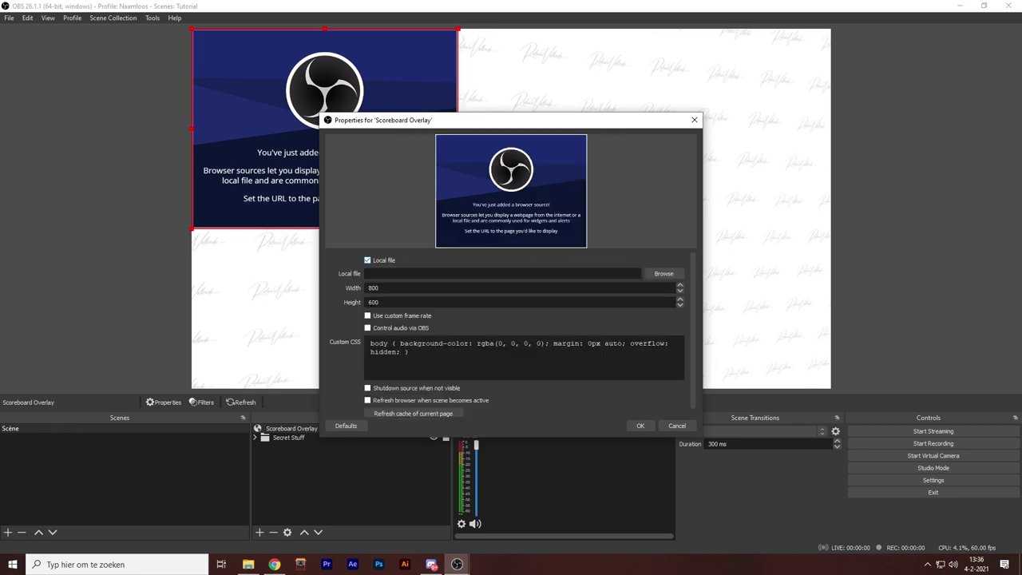
pyautogui.click(663, 273)
pyautogui.doubleClick(468, 210)
pyautogui.click(447, 230)
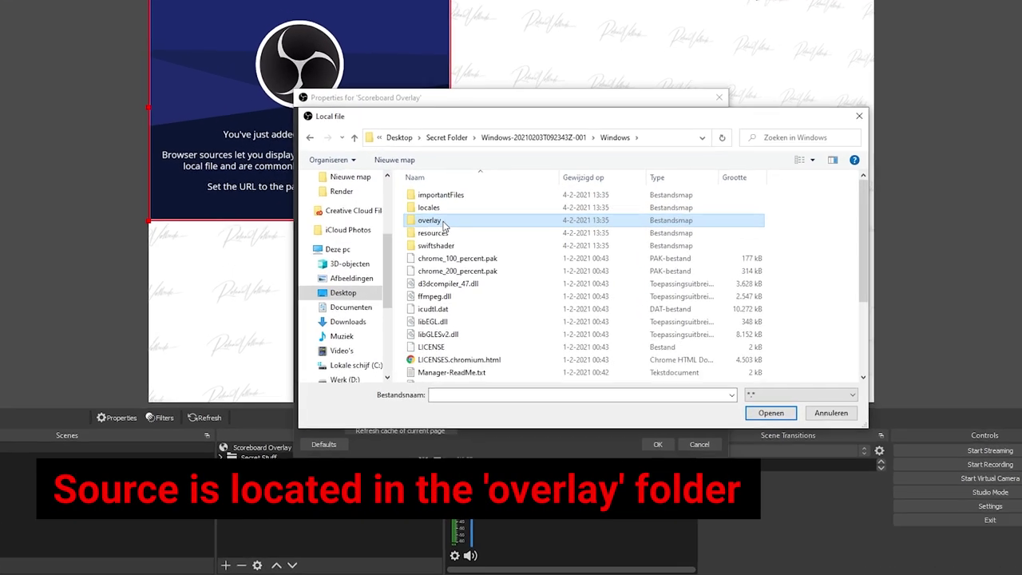
pyautogui.doubleClick(444, 226)
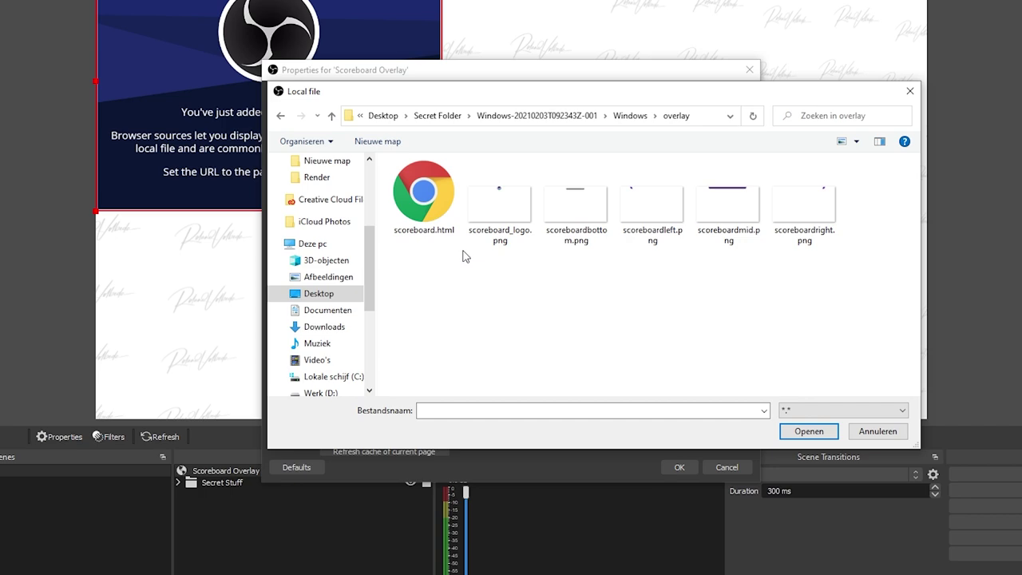
pyautogui.doubleClick(427, 199)
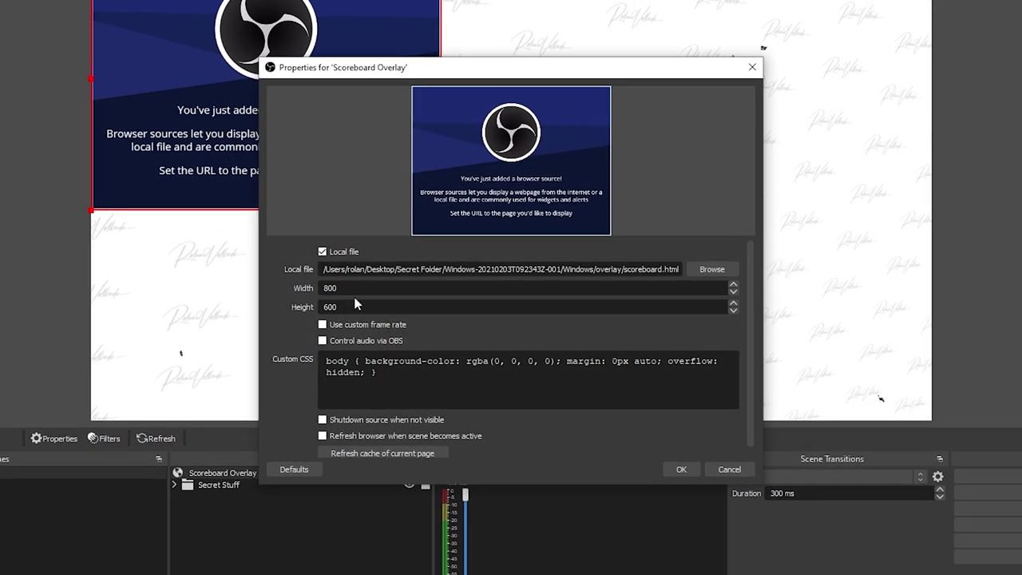
pyautogui.doubleClick(356, 288)
pyautogui.write('1920')
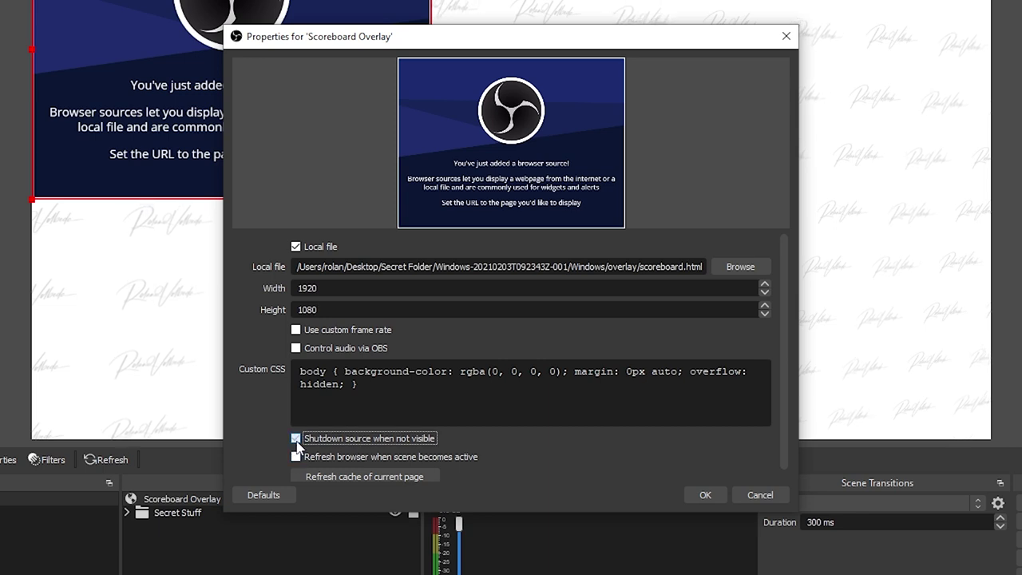
# Step: Drag scoreboard.html from the overlay folder onto the OBS preview to show the SCORE bar
pyautogui.click(297, 458)
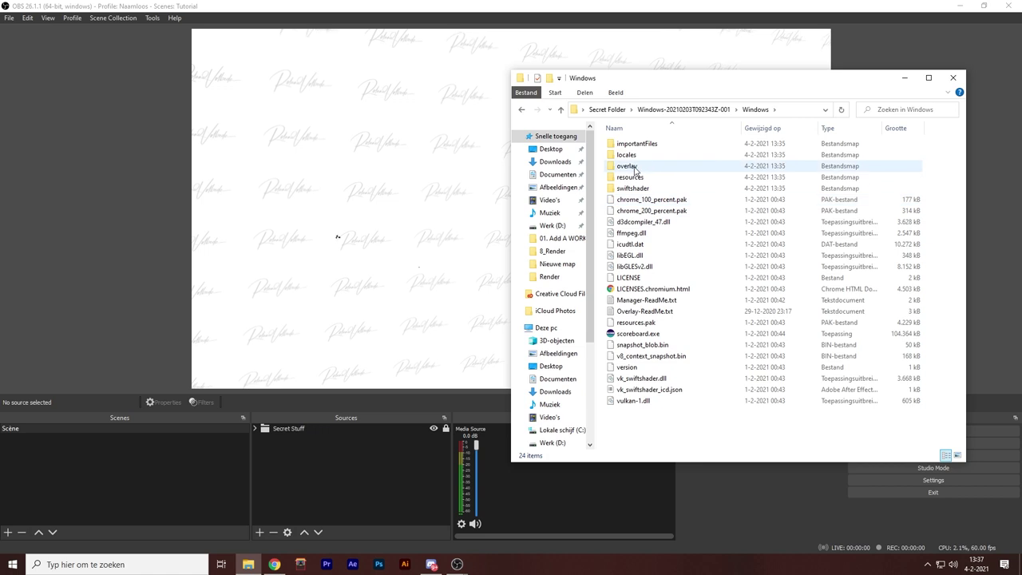
pyautogui.doubleClick(627, 166)
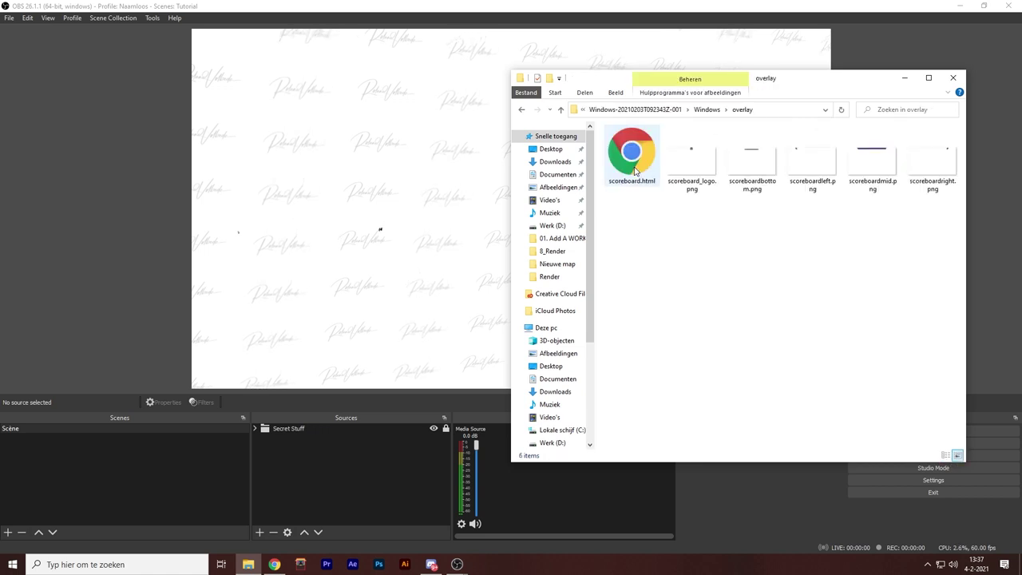
pyautogui.moveTo(643, 161); pyautogui.dragTo(437, 229)
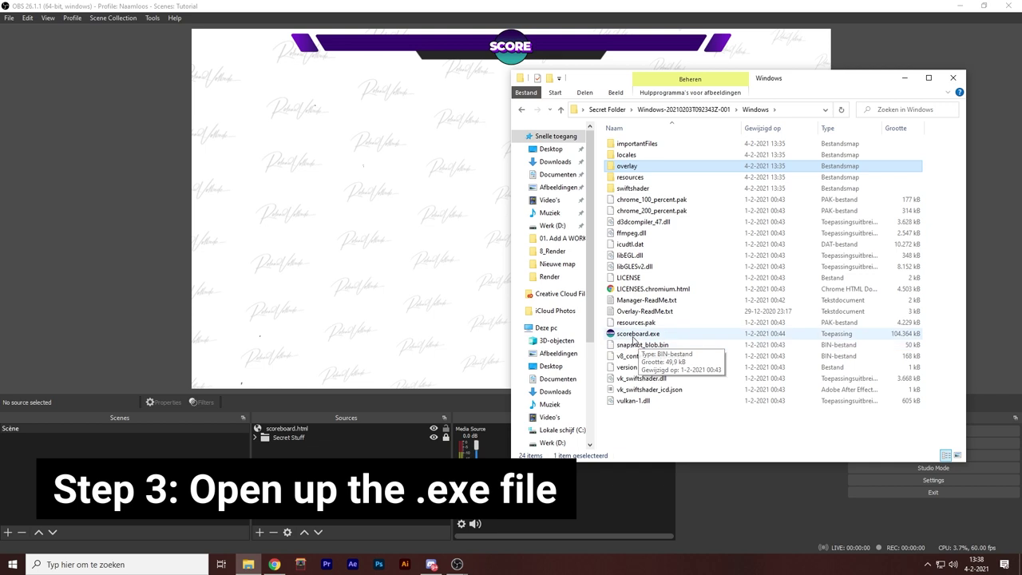
# Step: Launch scoreboard.exe and position the Scoreboard manager at the lower right beside the preview
pyautogui.click(635, 336)
pyautogui.doubleClick(635, 335)
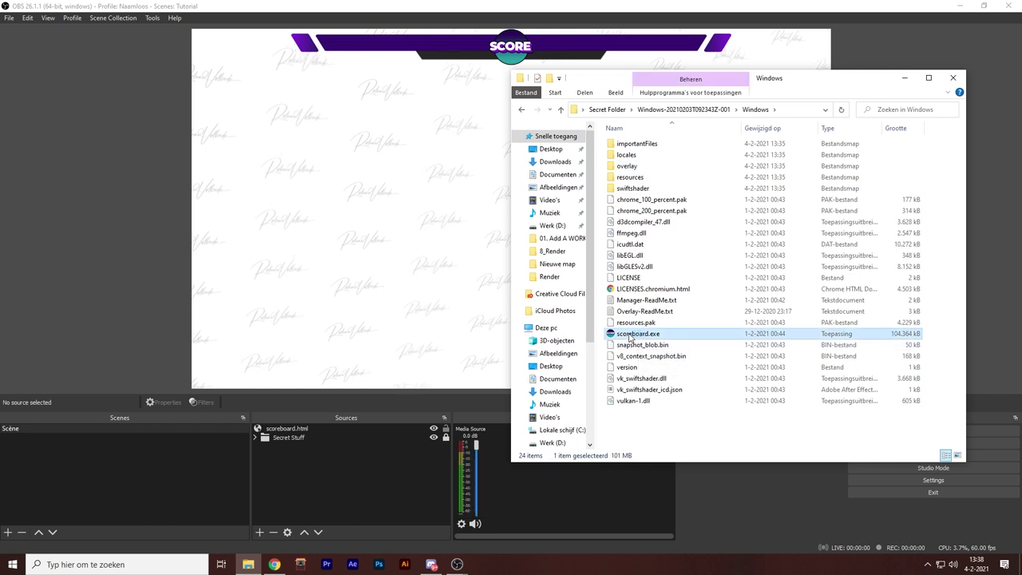
pyautogui.moveTo(529, 290); pyautogui.dragTo(548, 264)
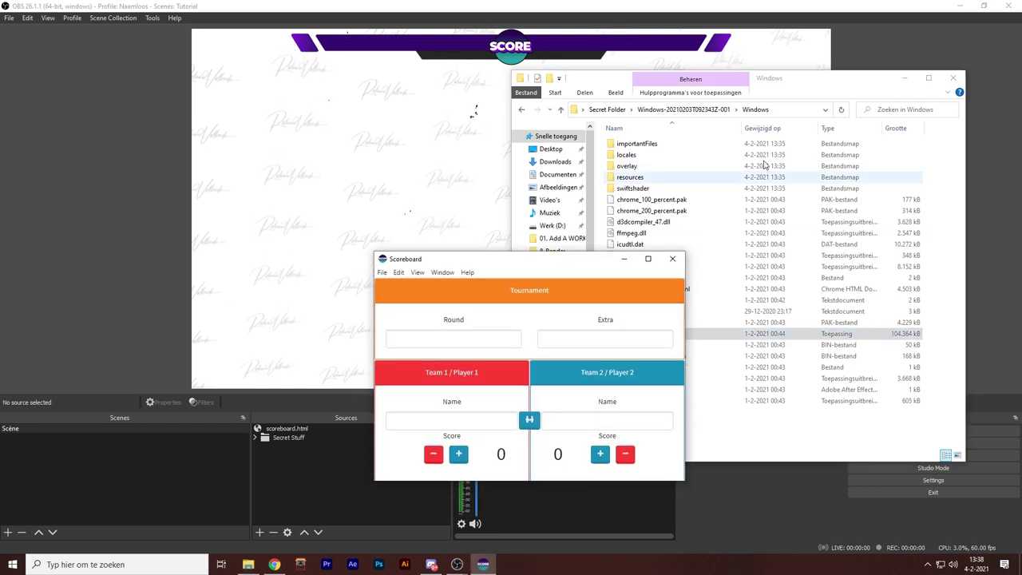
pyautogui.click(905, 78)
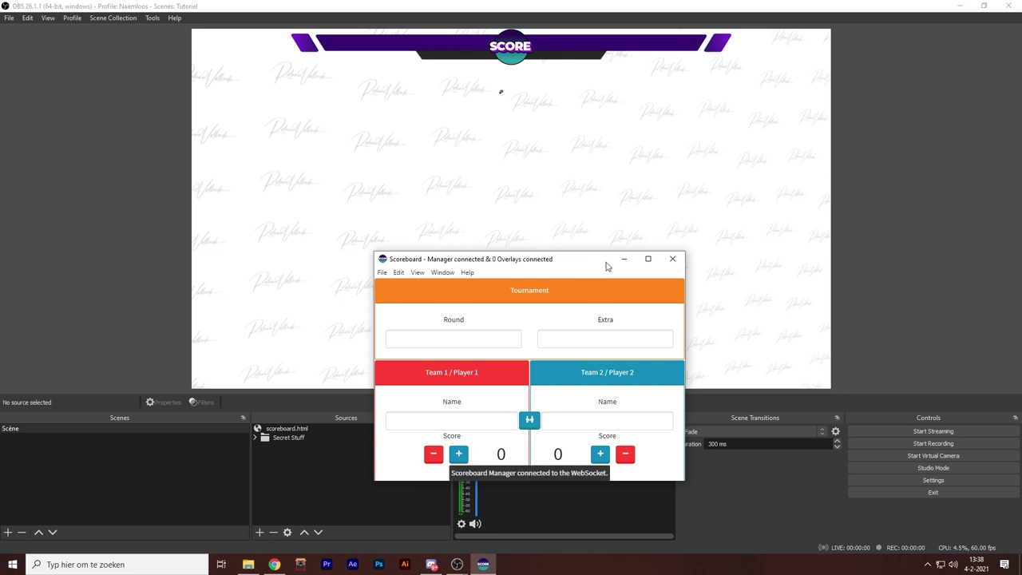
pyautogui.moveTo(573, 264); pyautogui.dragTo(741, 262)
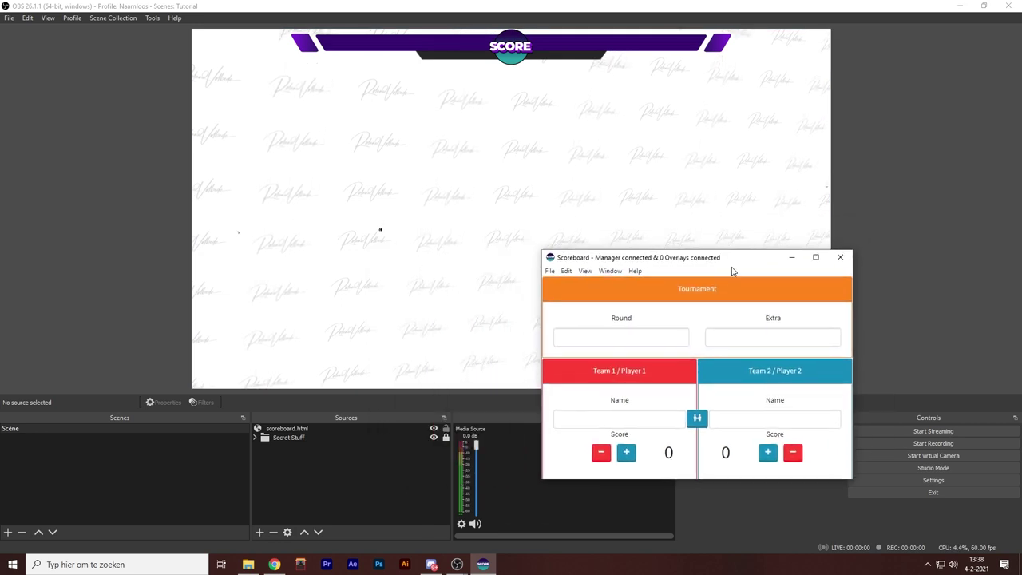
# Step: Refresh the scoreboard browser source in OBS and bring the controller back over the preview
pyautogui.click(323, 464)
pyautogui.click(314, 430)
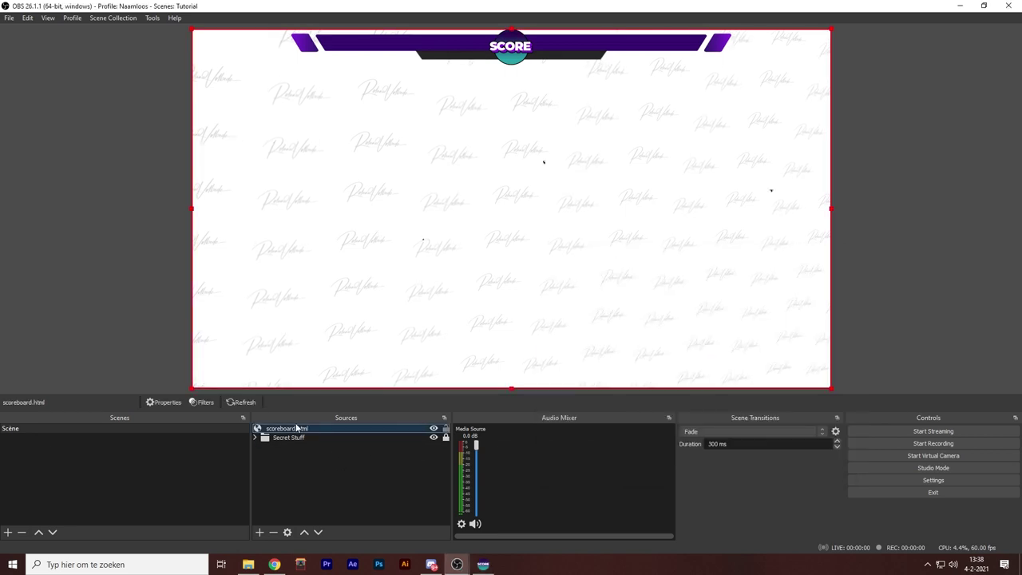
pyautogui.click(244, 403)
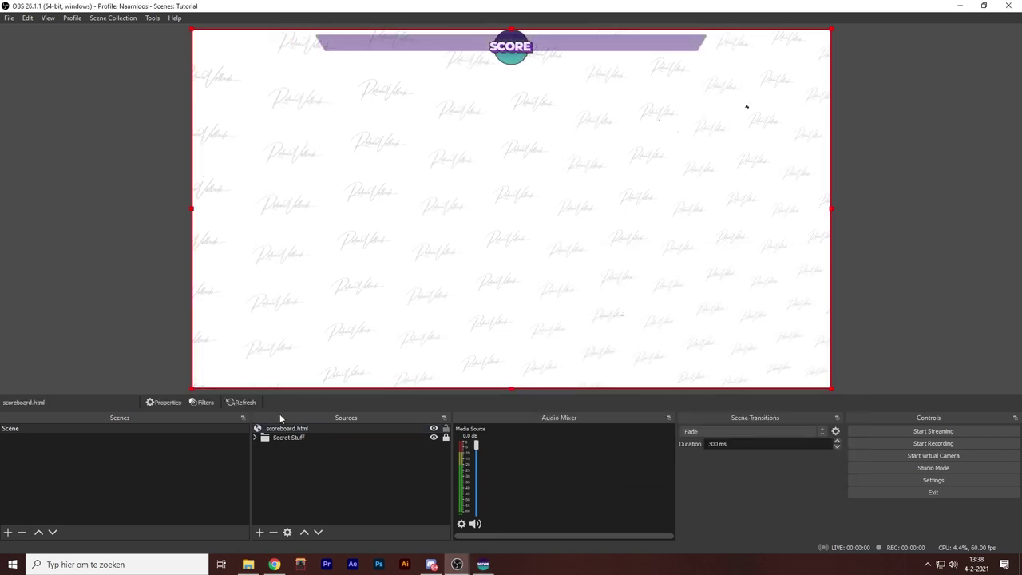
pyautogui.click(482, 565)
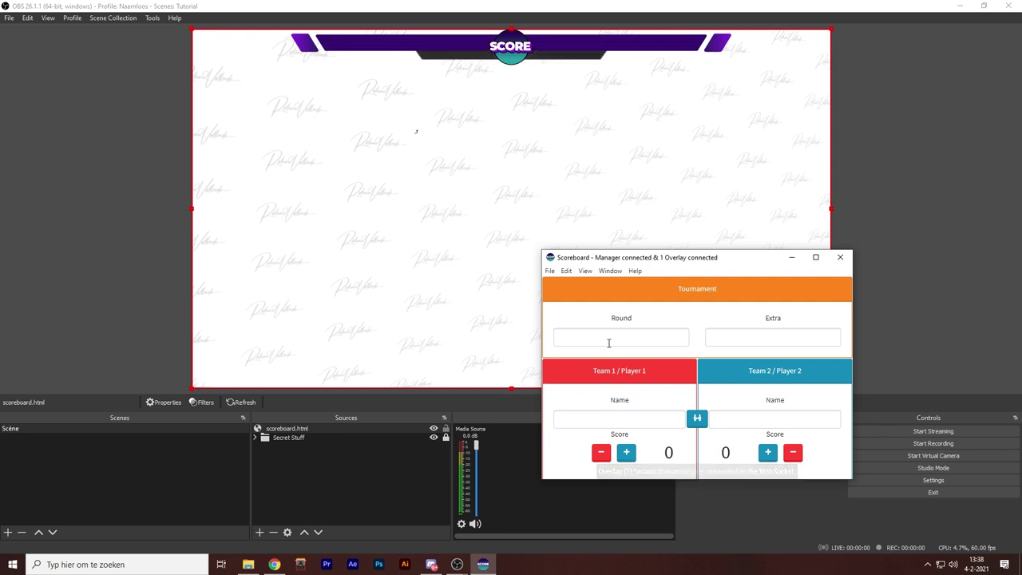
pyautogui.moveTo(725, 261); pyautogui.dragTo(772, 255)
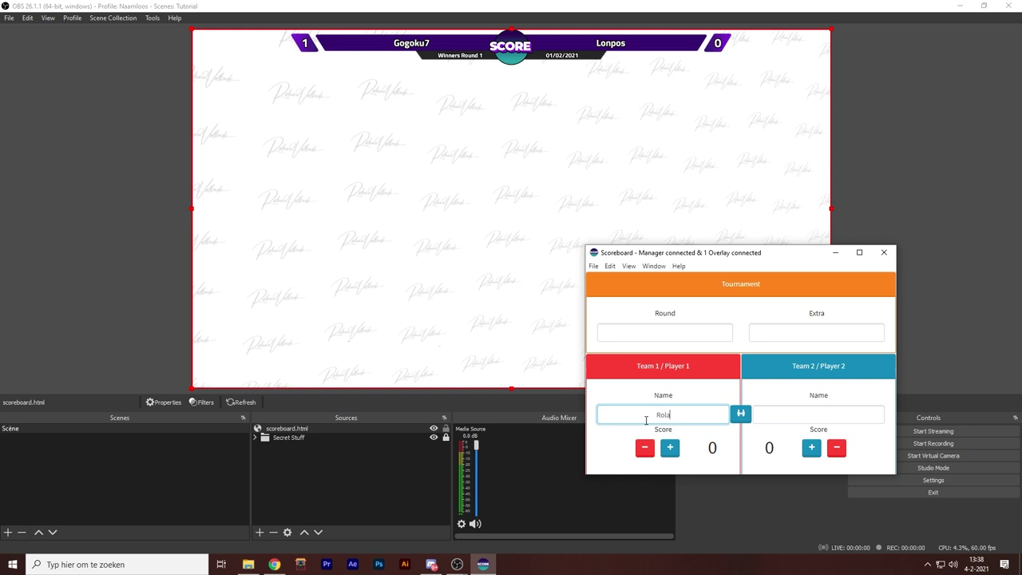
# Step: Enter Team 2's player name, round label 'Round' and extra text 'Subscribe!' in the manager
pyautogui.click(809, 414)
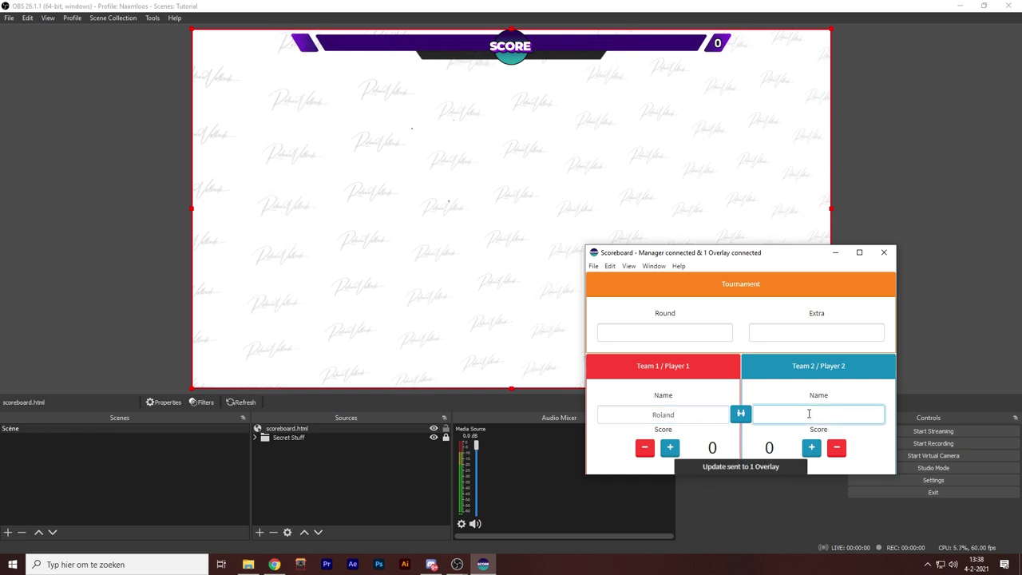
pyautogui.write('Gogoku7')
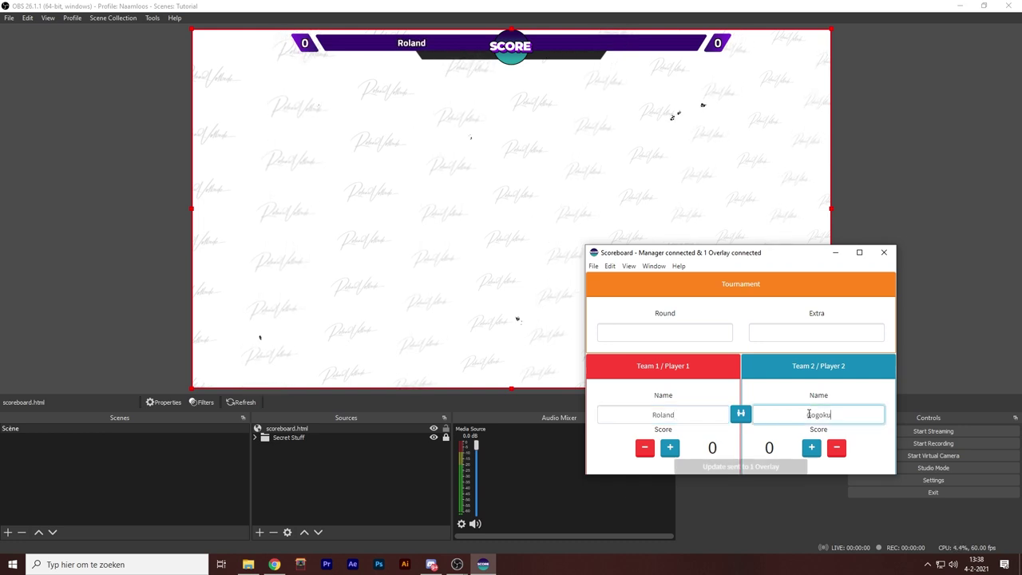
pyautogui.click(690, 331)
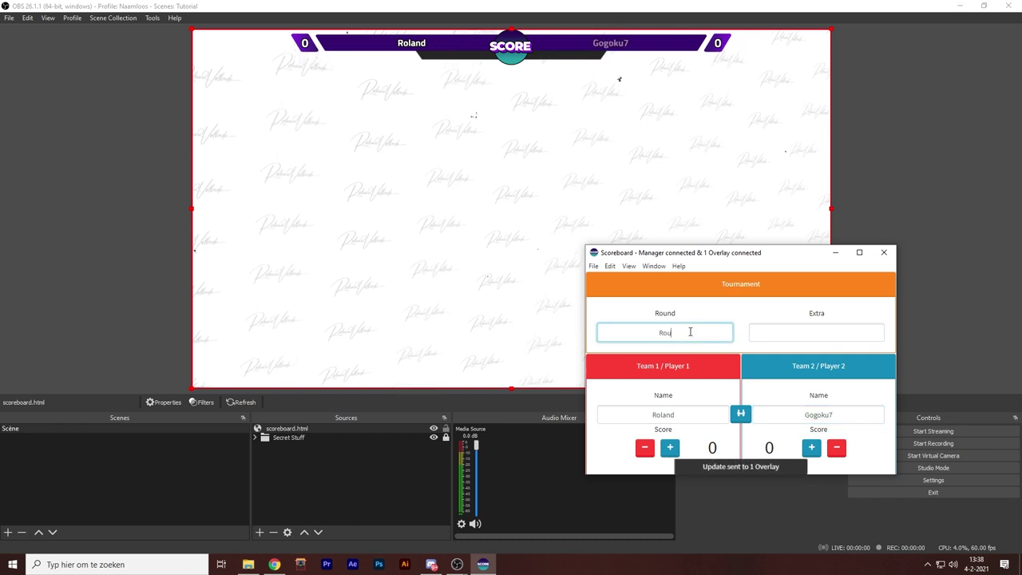
pyautogui.click(785, 332)
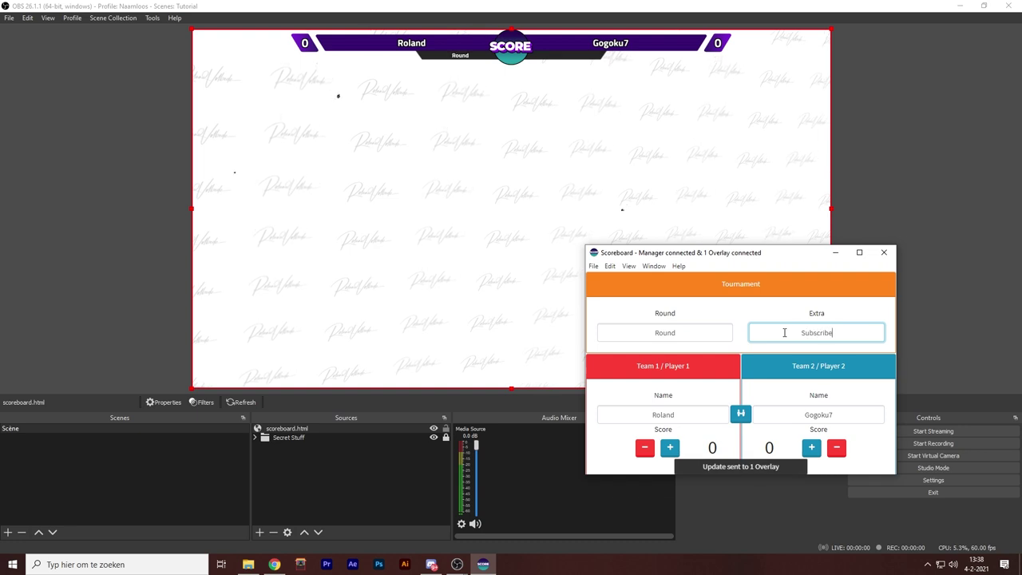
pyautogui.click(747, 354)
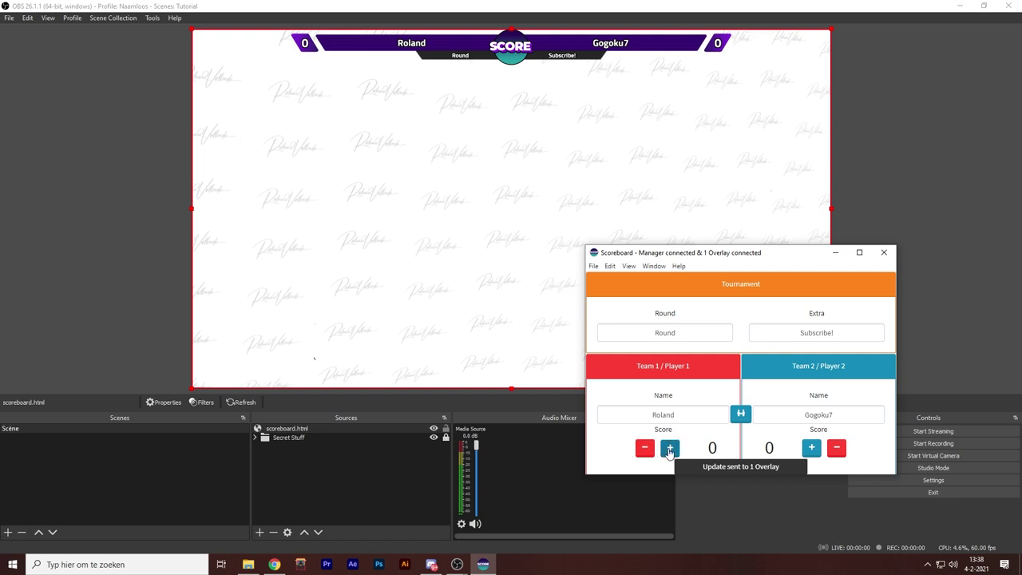
# Step: Adjust the scores with the +/− buttons: Team 1 up, down, up again, then Team 2 down
pyautogui.click(669, 450)
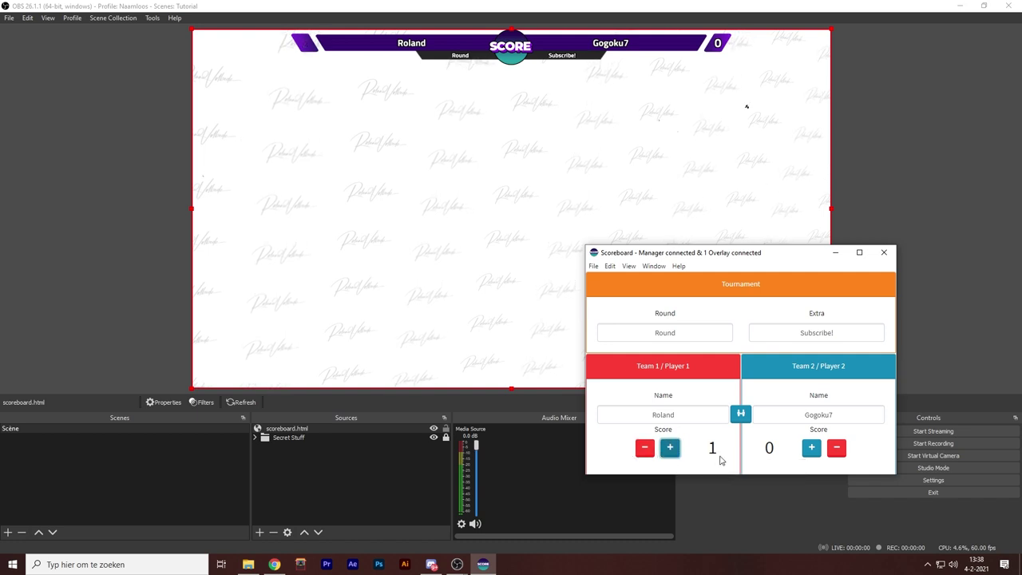
pyautogui.click(644, 449)
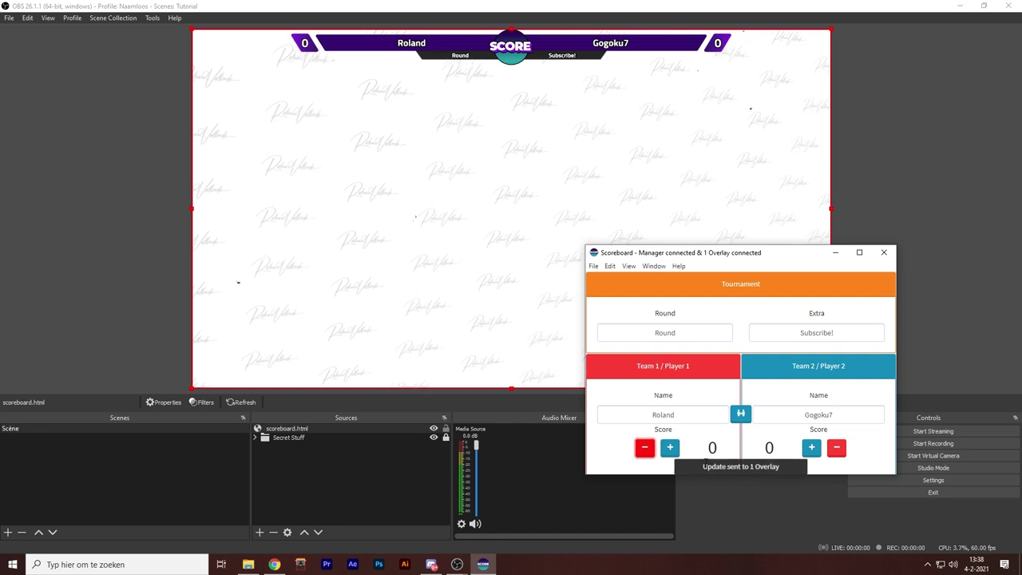
pyautogui.click(669, 448)
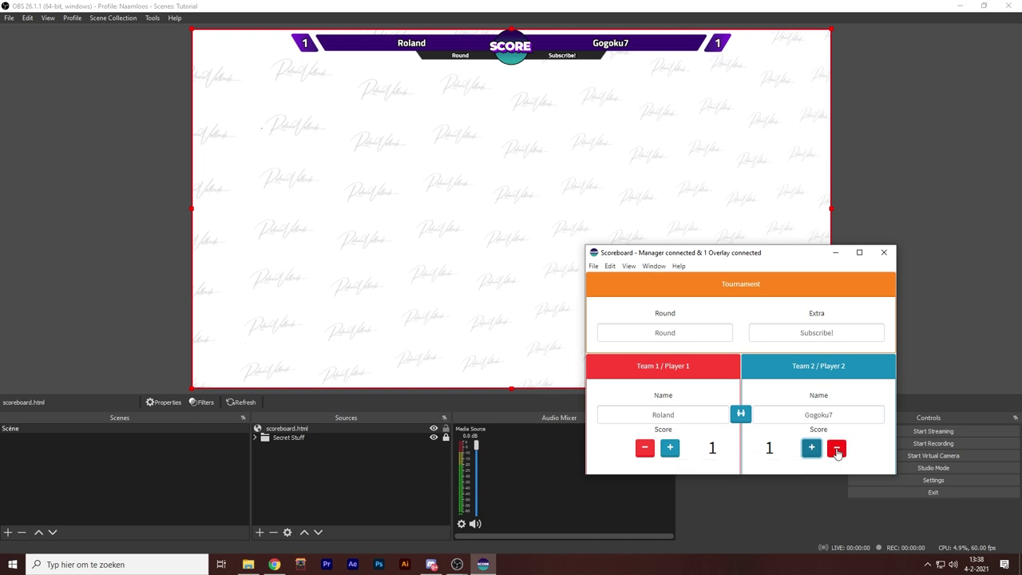
pyautogui.click(838, 448)
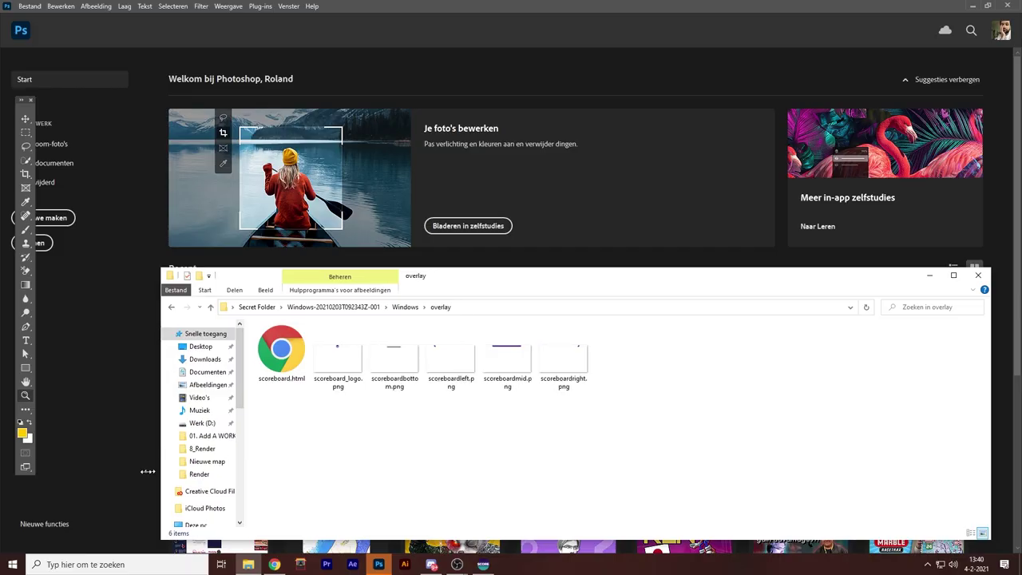
# Step: Enlarge the overlay folder window and drag the five scoreboard PNGs into Photoshop
pyautogui.moveTo(148, 472); pyautogui.dragTo(132, 473)
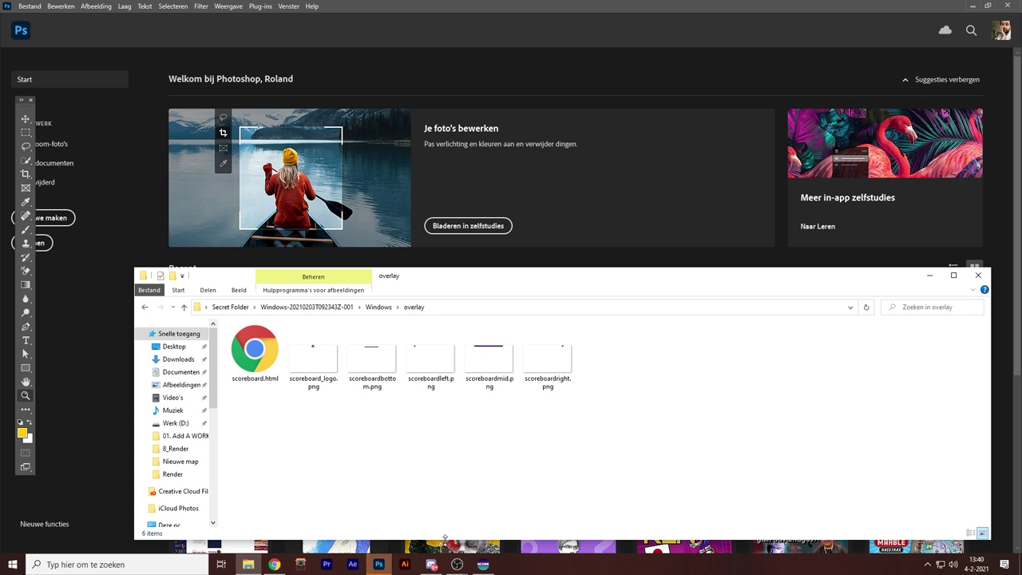
pyautogui.moveTo(445, 539); pyautogui.dragTo(445, 551)
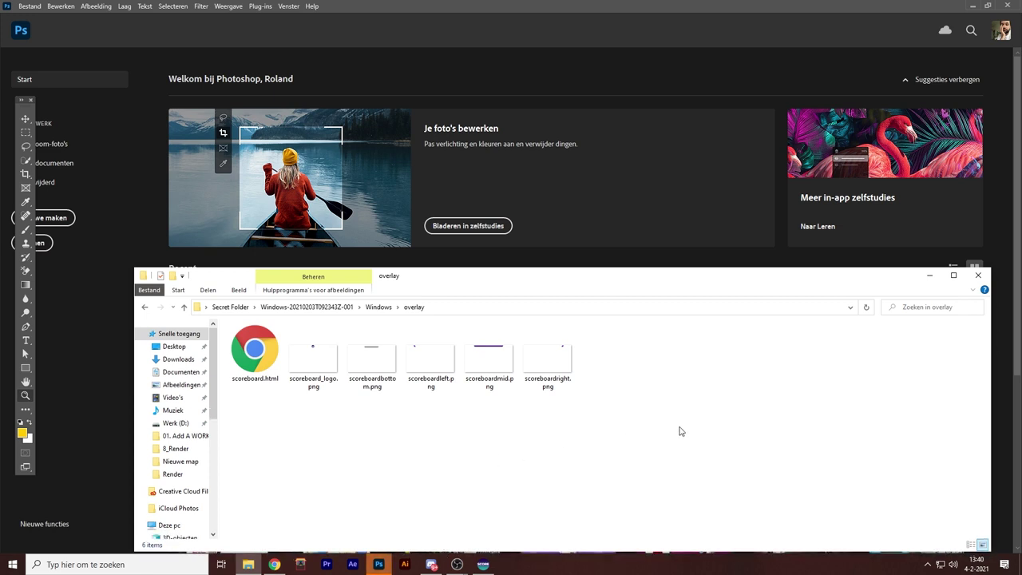
pyautogui.moveTo(671, 446); pyautogui.dragTo(591, 167)
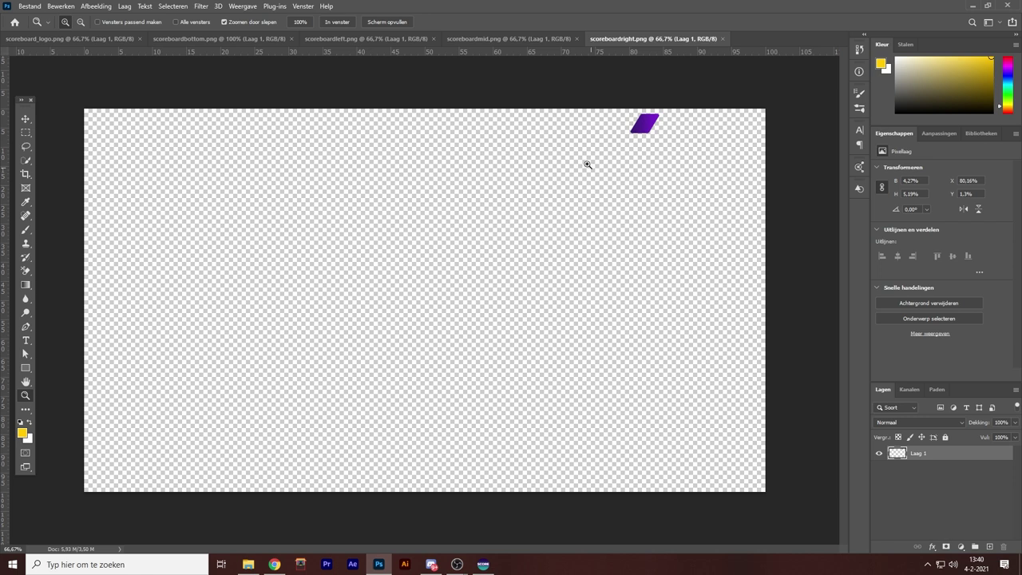
# Step: Step through the middle bar, left piece, bottom bar and SCORE logo image tabs
pyautogui.click(505, 38)
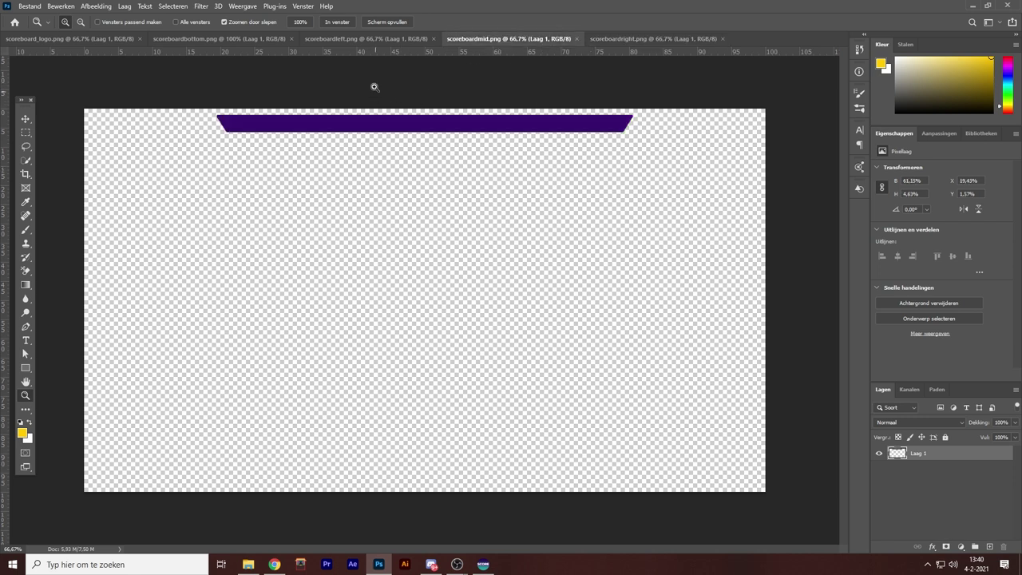
pyautogui.click(365, 41)
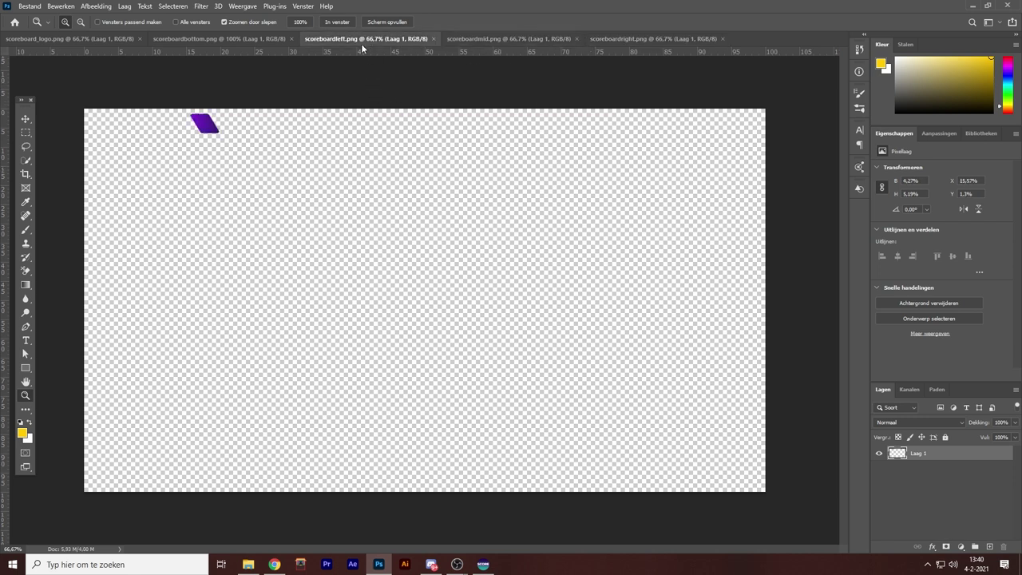
pyautogui.click(214, 37)
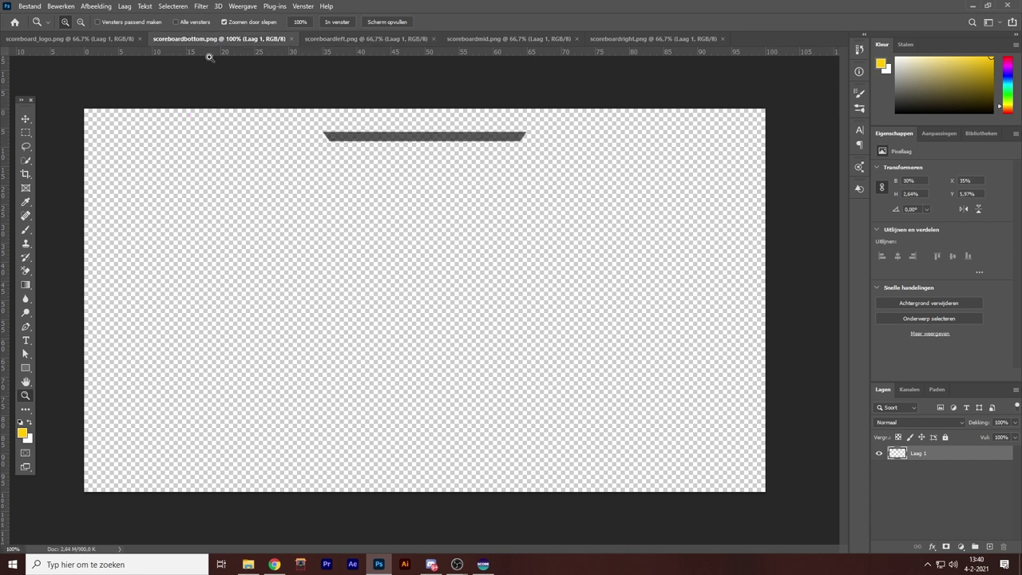
pyautogui.click(63, 39)
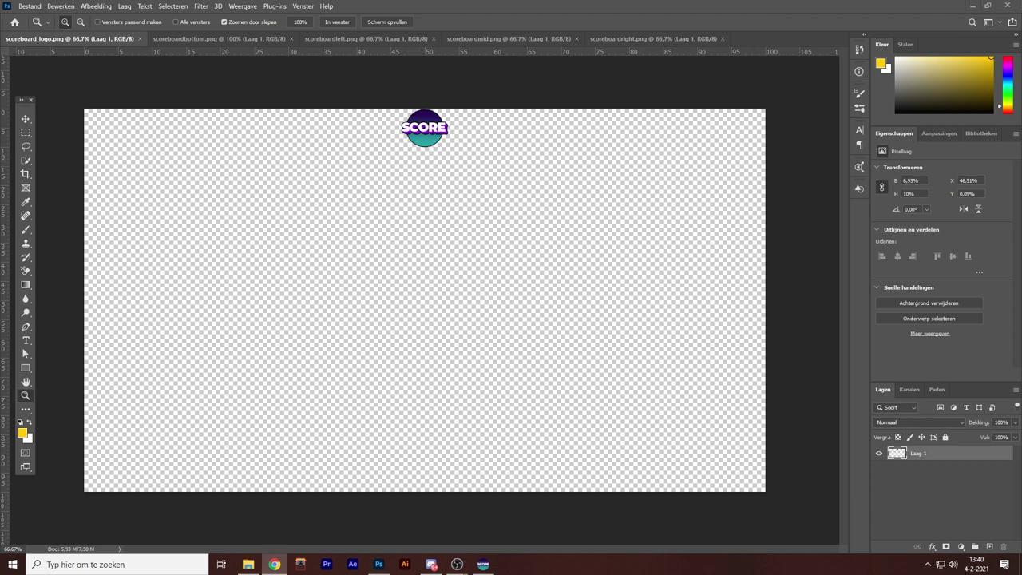
# Step: Add a new layer and draw a yellow circle covering the SCORE logo
pyautogui.hotkey('ctrl', 'shift', 'alt', 'n')
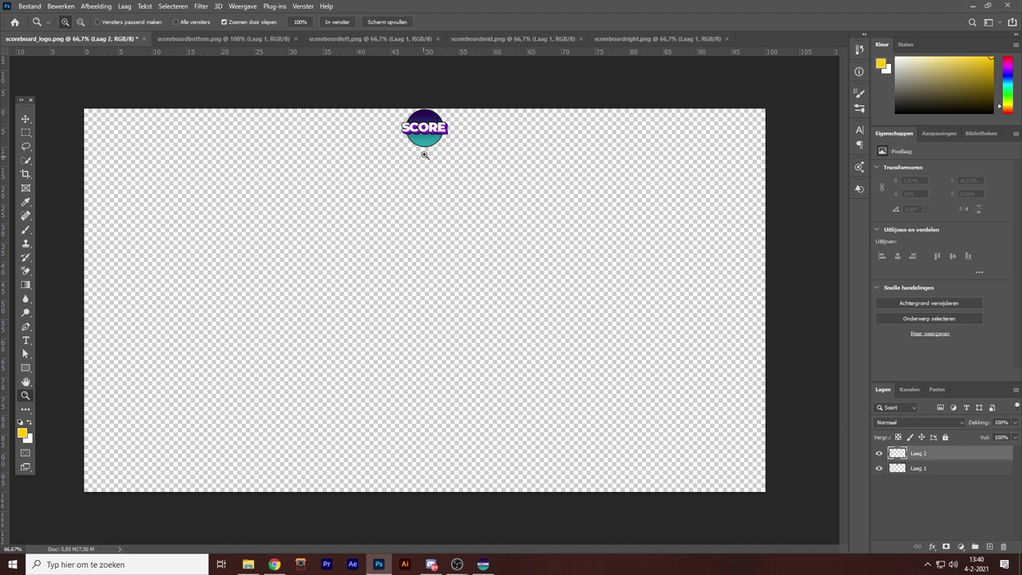
pyautogui.click(424, 128)
pyautogui.rightClick(26, 368)
pyautogui.click(79, 378)
pyautogui.moveTo(319, 190)
pyautogui.mouseDown()
pyautogui.moveTo(492, 361)
pyautogui.moveTo(519, 361)
pyautogui.mouseUp()
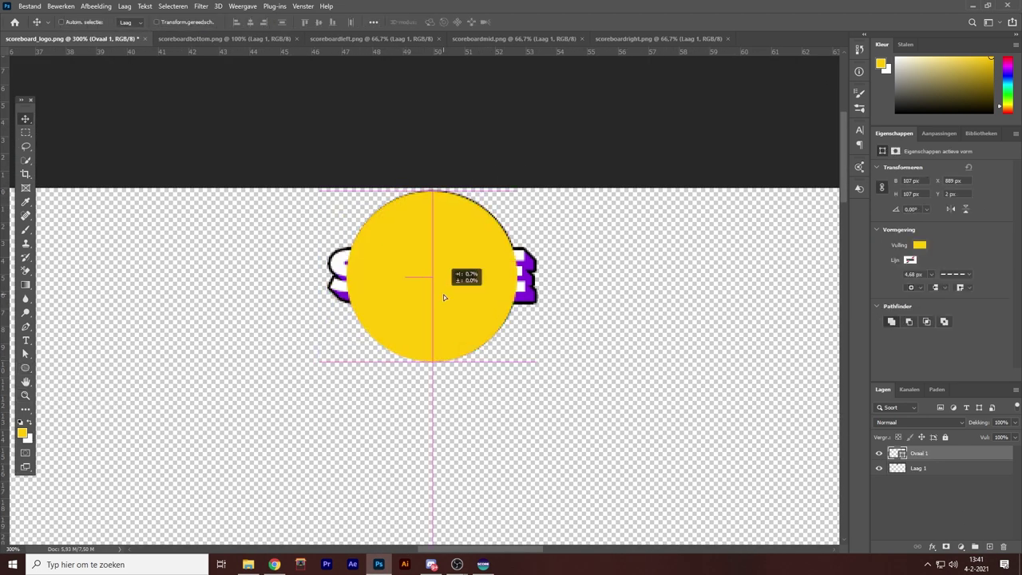
# Step: Pen-draw a white arrow shape on top of the yellow circle
pyautogui.press('p')
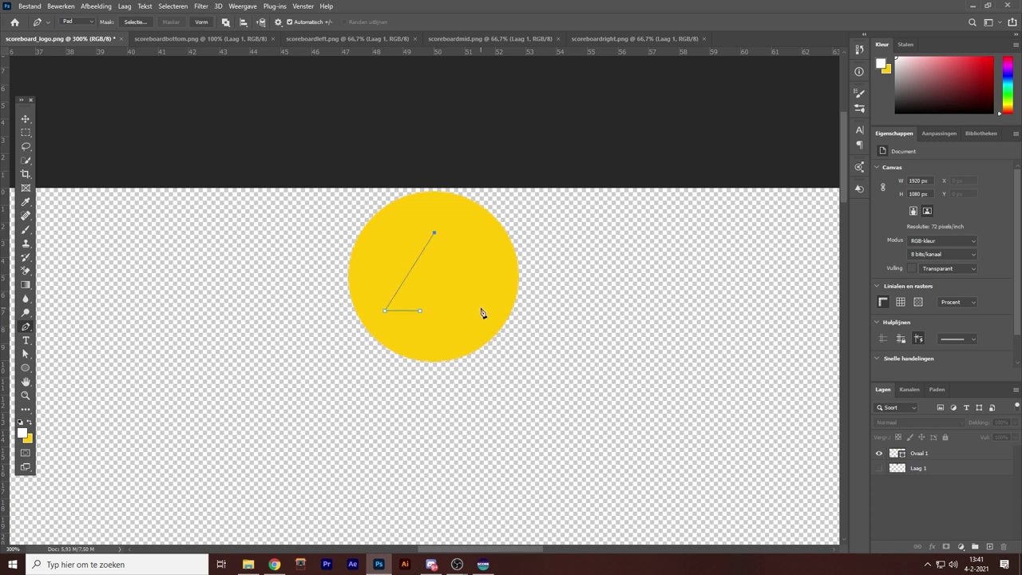
pyautogui.click(354, 313)
pyautogui.click(389, 349)
pyautogui.click(435, 199)
pyautogui.click(202, 21)
# Step: Give the arrow a black stroke layer style, then refresh the overlay in OBS
pyautogui.doubleClick(926, 453)
pyautogui.click(881, 317)
pyautogui.press('z')
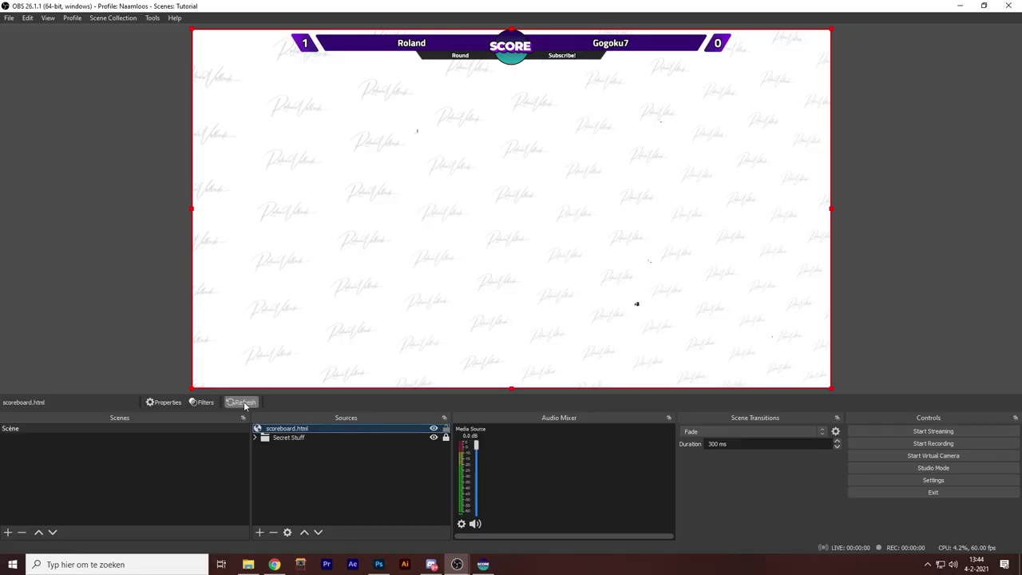
pyautogui.click(243, 401)
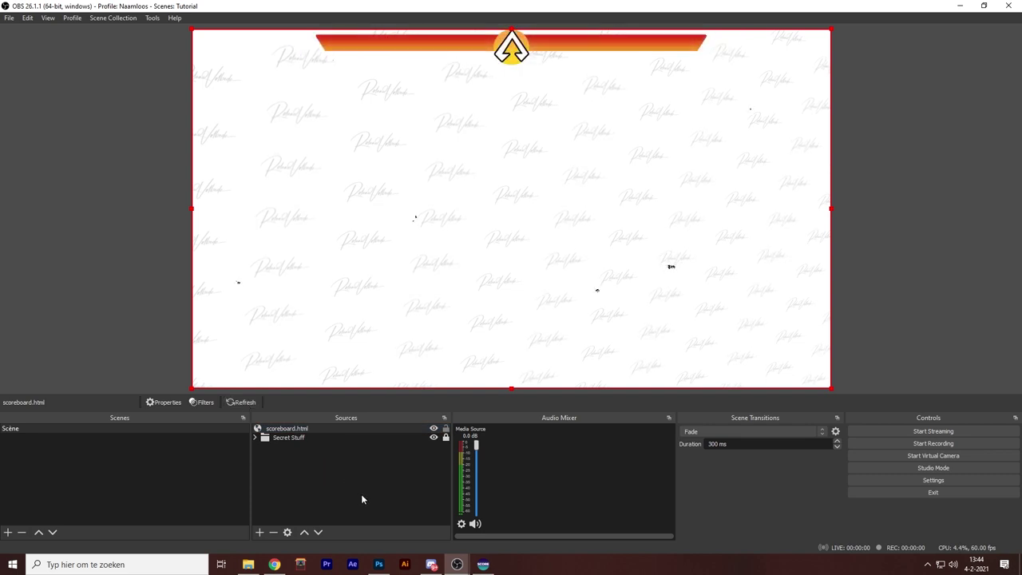